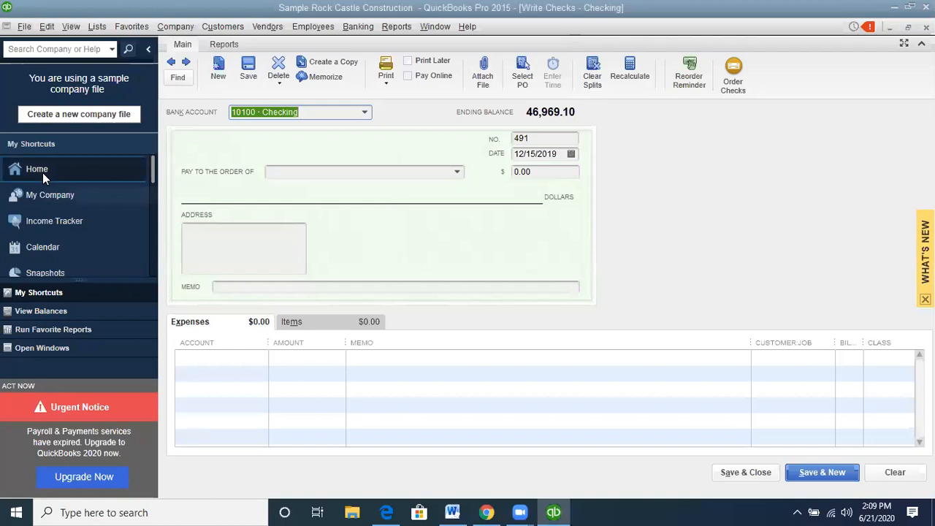
# Step: Open the company-wide Sales Tax preferences from the home page
pyautogui.click(46, 172)
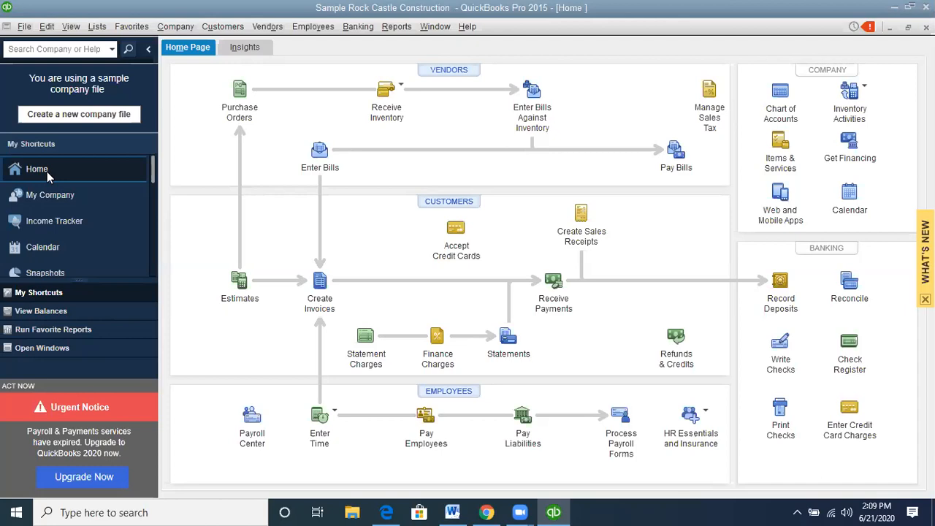
pyautogui.click(44, 26)
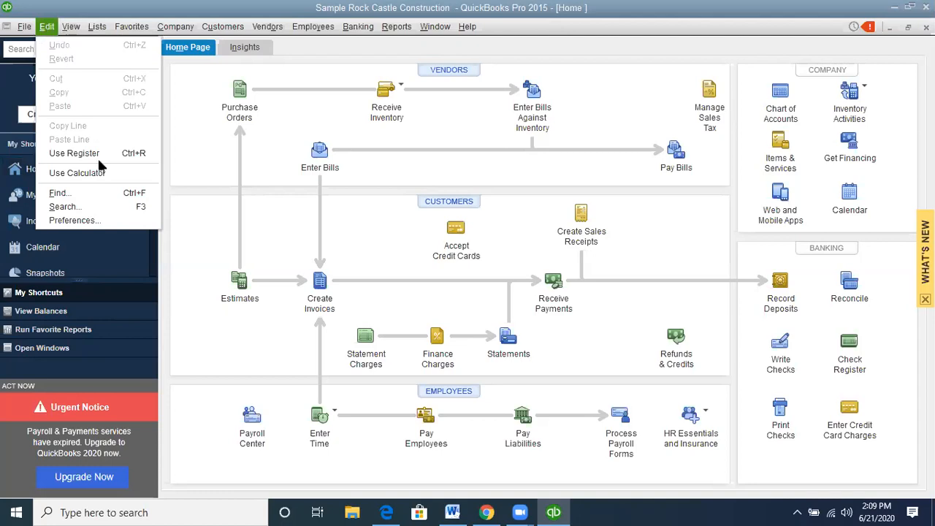
pyautogui.click(108, 221)
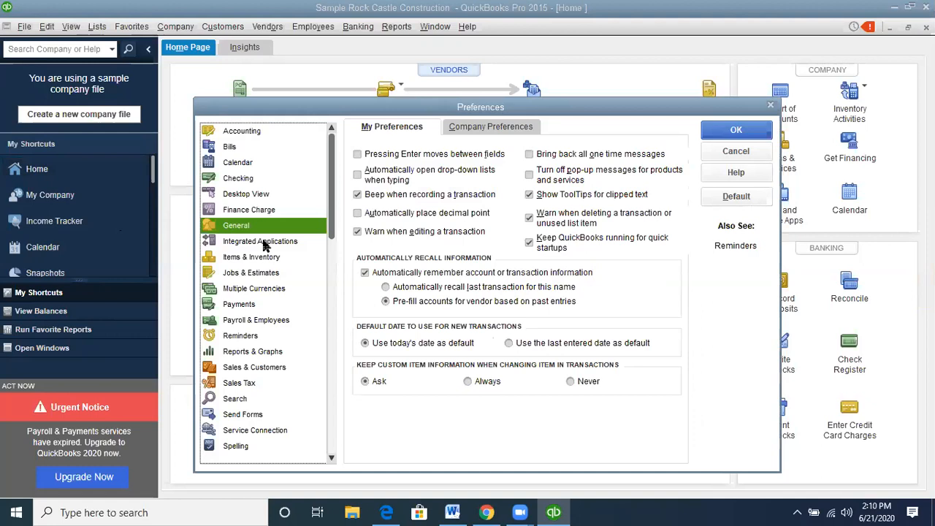
pyautogui.click(227, 389)
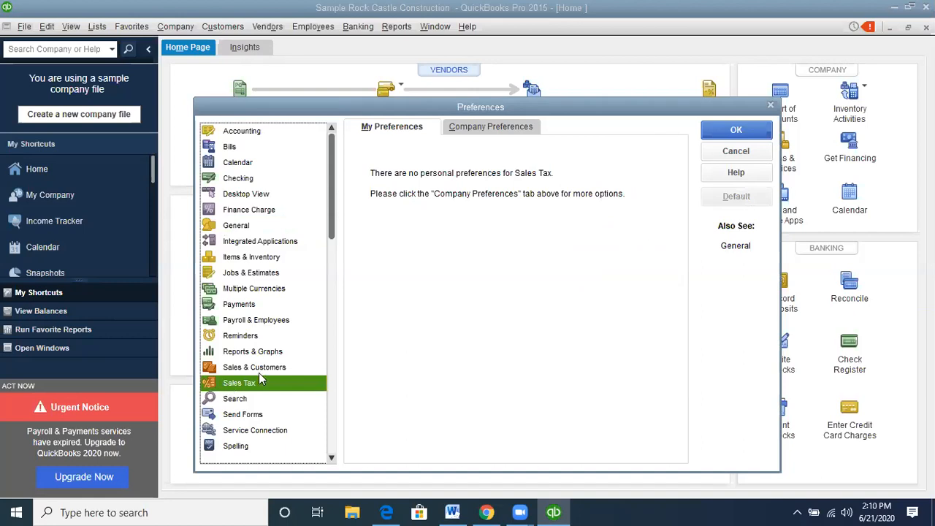
pyautogui.click(459, 129)
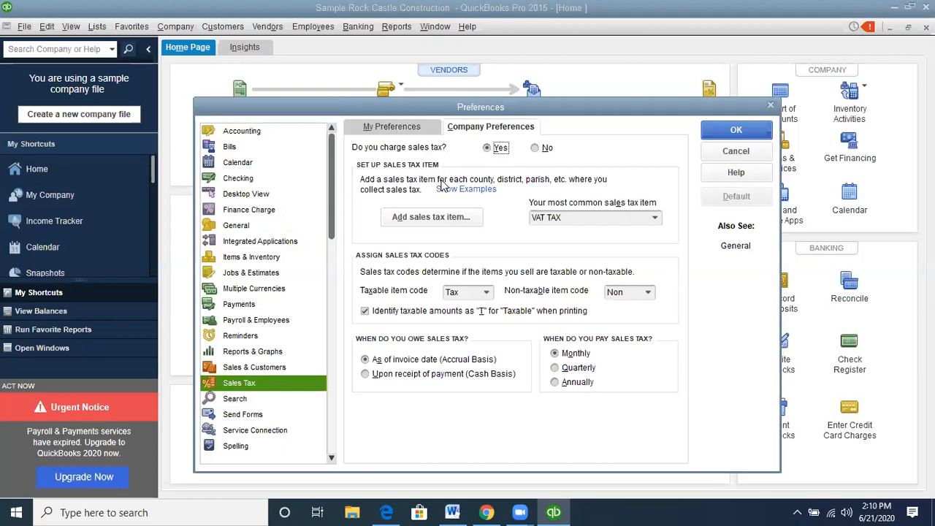
# Step: Start a new item of type Sales Tax Item and name it VAT TAX
pyautogui.click(413, 220)
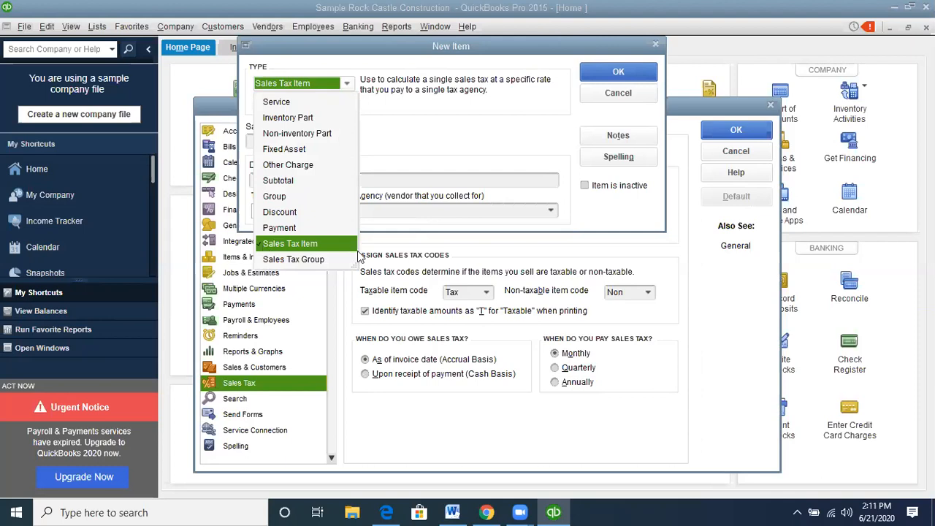
pyautogui.click(289, 244)
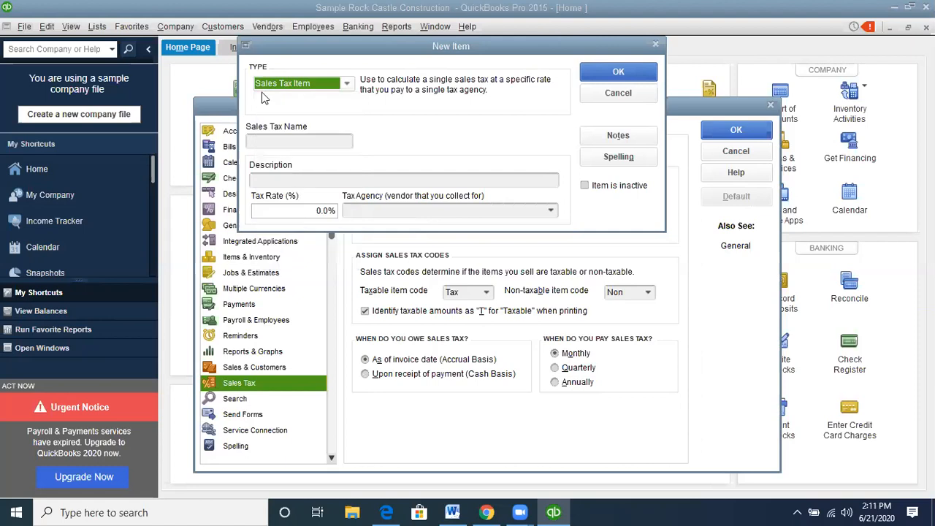
pyautogui.click(291, 143)
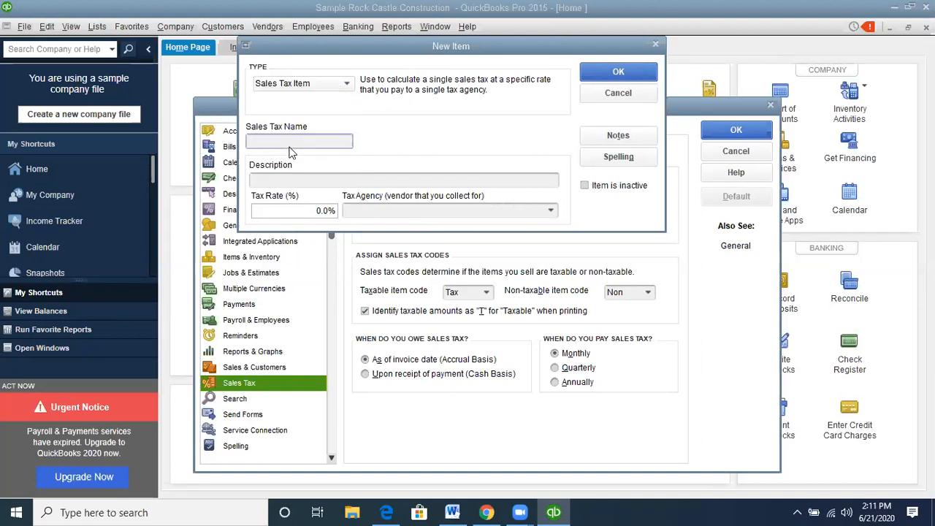
pyautogui.write('VAT TAX')
# Step: Enter VAT TAX as the description of the new sales tax item
pyautogui.click(272, 179)
pyautogui.write('Sales Tax')
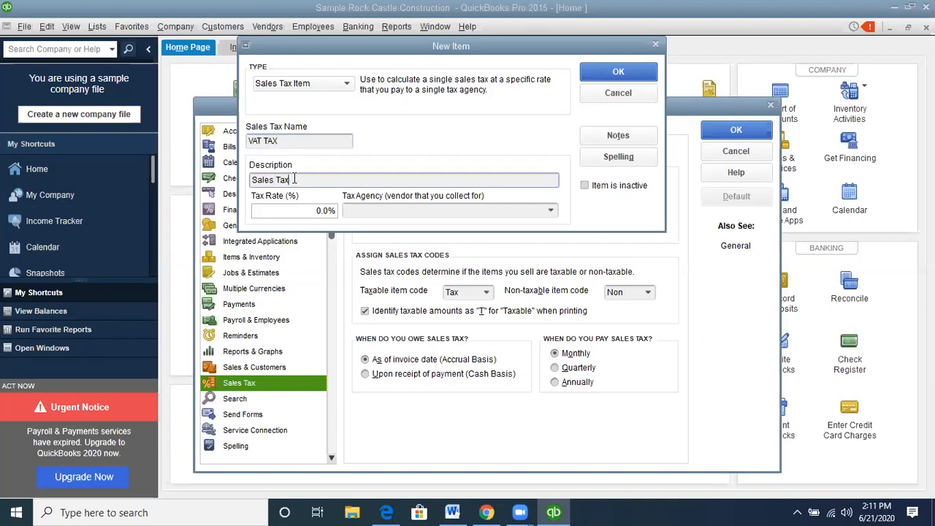
pyautogui.press('BackSpace')
pyautogui.press('BackSpace')
pyautogui.press('BackSpace')
pyautogui.press('BackSpace')
pyautogui.press('BackSpace')
pyautogui.press('BackSpace')
pyautogui.press('BackSpace')
pyautogui.press('BackSpace')
pyautogui.press('BackSpace')
pyautogui.write('VAT')
pyautogui.write('TAX')
pyautogui.click(286, 179)
# Step: Set the sales tax item's rate to 12% and its tax agency to MOF
pyautogui.click(321, 210)
pyautogui.press('BackSpace')
pyautogui.write('12')
pyautogui.press('BackSpace')
pyautogui.press('BackSpace')
pyautogui.press('BackSpace')
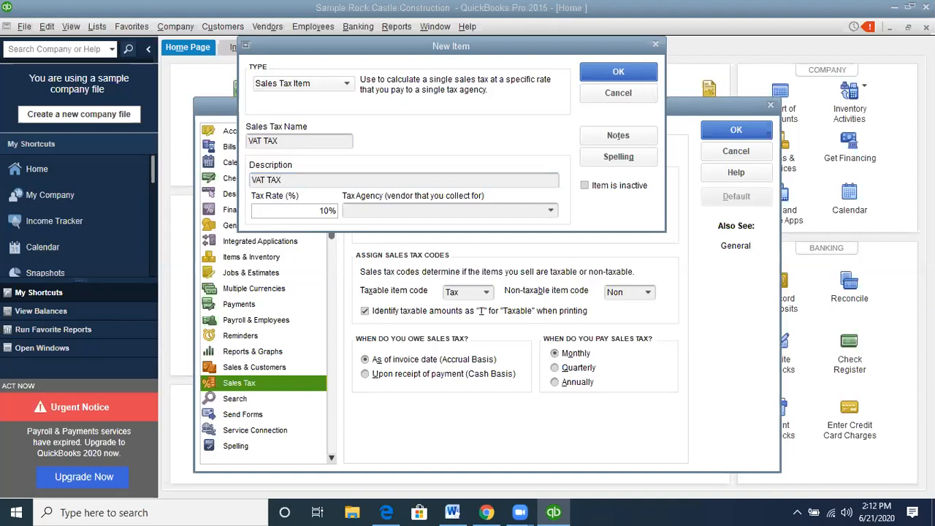
pyautogui.write('12')
pyautogui.press('BackSpace')
pyautogui.click(402, 212)
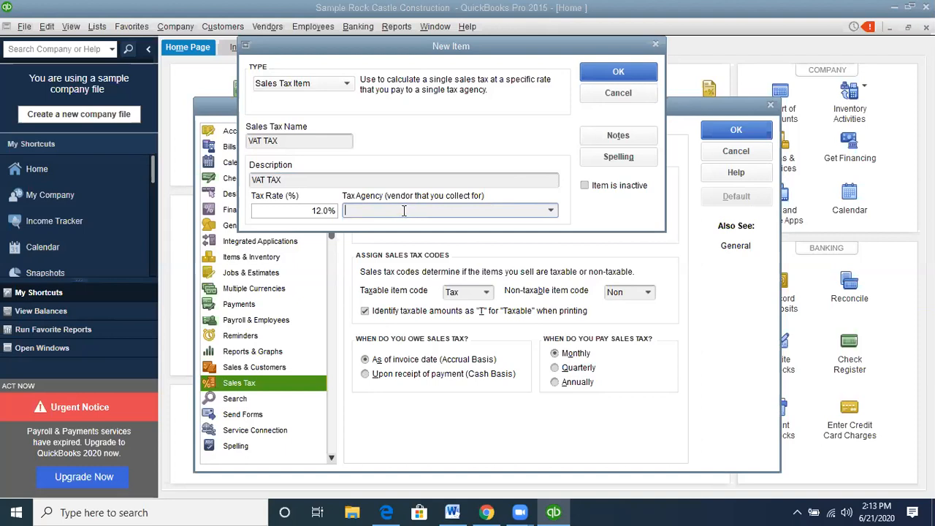
pyautogui.write('MOF')
# Step: Start adding a new vendor with MOF as vendor name and company name, and dismiss the vendor form
pyautogui.click(551, 212)
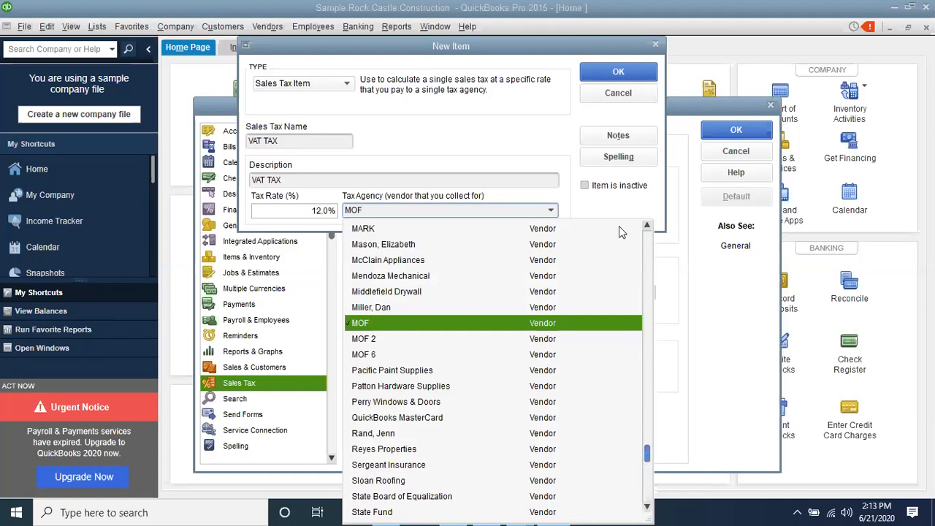
pyautogui.scroll(10, 619, 226)
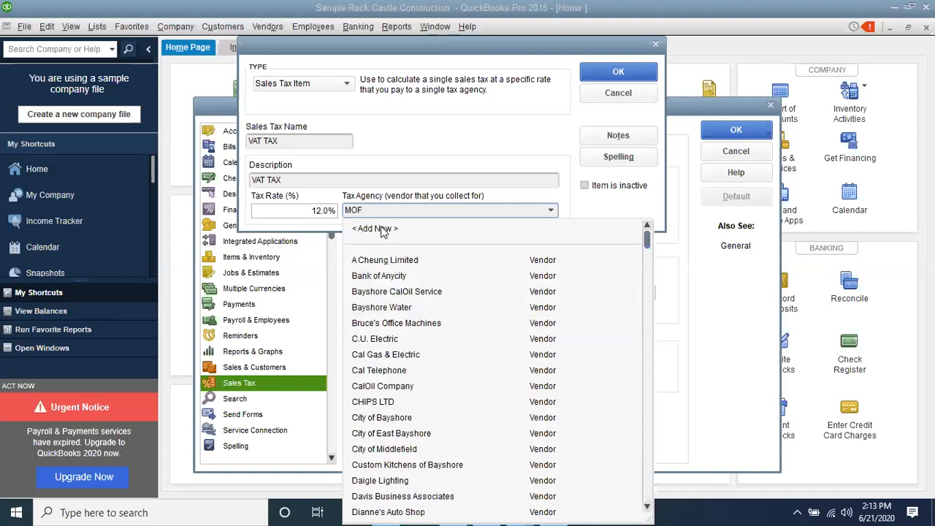
pyautogui.click(377, 229)
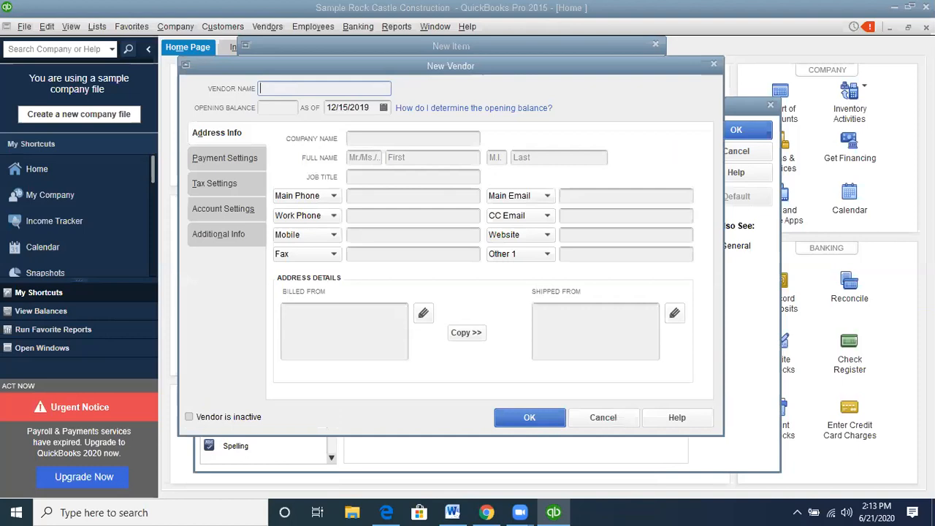
pyautogui.write('MOF')
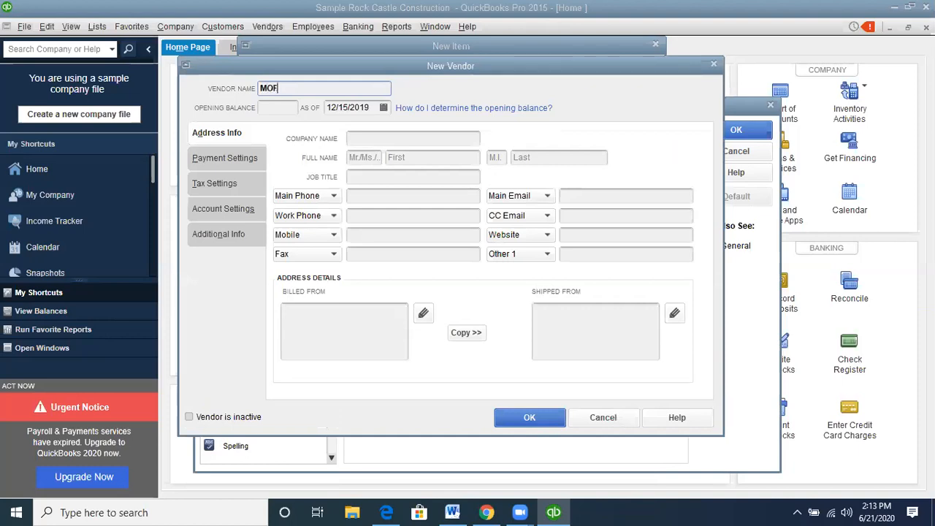
pyautogui.click(359, 142)
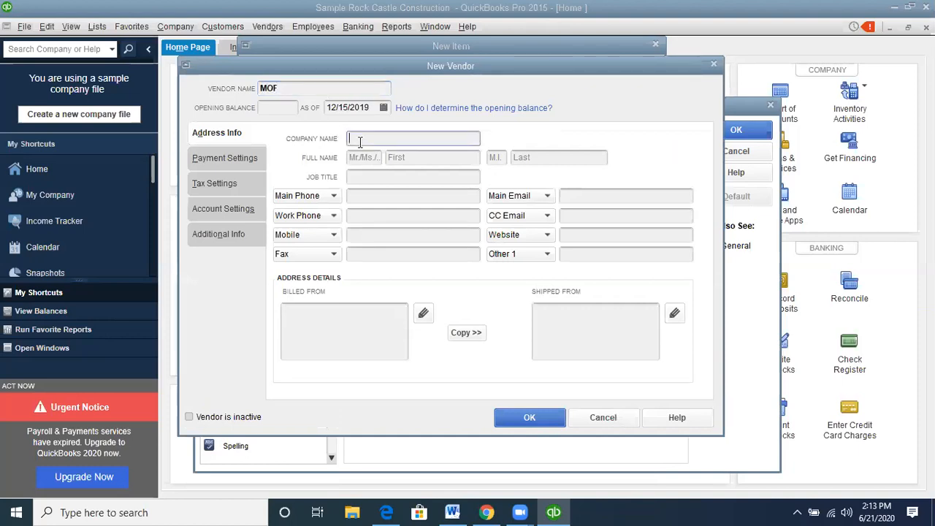
pyautogui.write('MOF')
pyautogui.press('Escape')
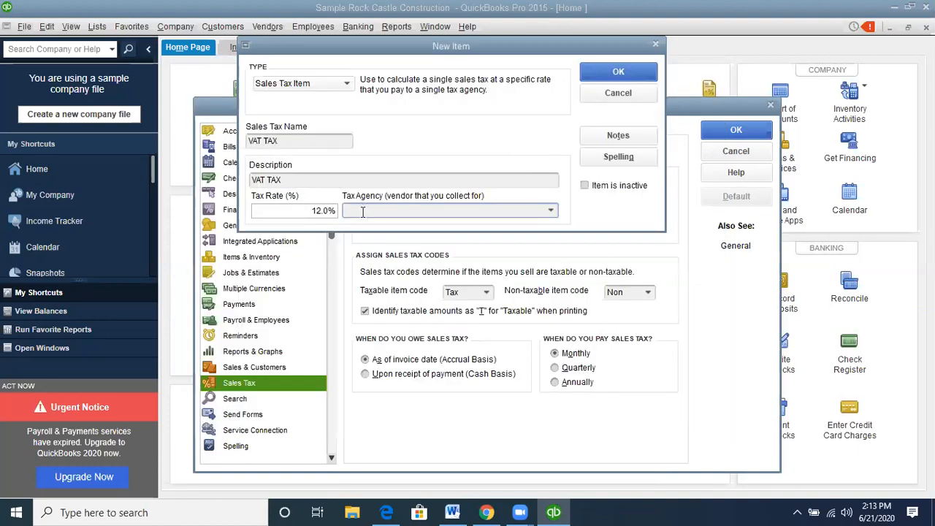
# Step: Enter and clear MOF as the tax agency, and discard the new sales tax item
pyautogui.write('MOF')
pyautogui.press('BackSpace')
pyautogui.press('BackSpace')
pyautogui.press('BackSpace')
pyautogui.click(622, 95)
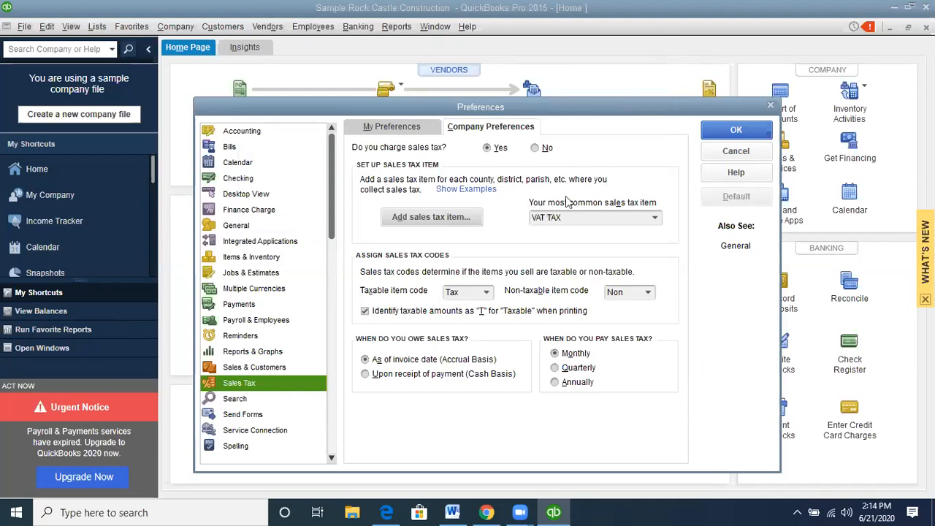
# Step: Choose VAT TAX as the most common sales tax item and save the preferences
pyautogui.click(655, 219)
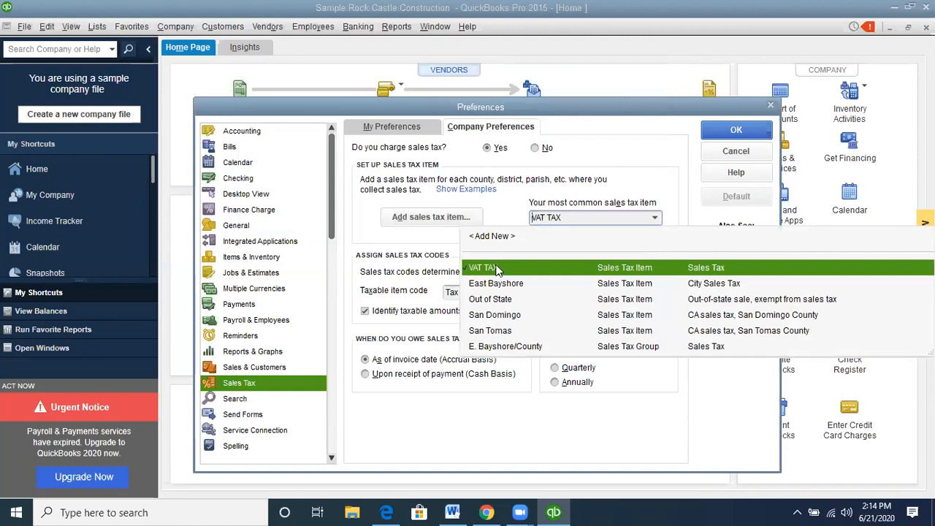
pyautogui.click(497, 269)
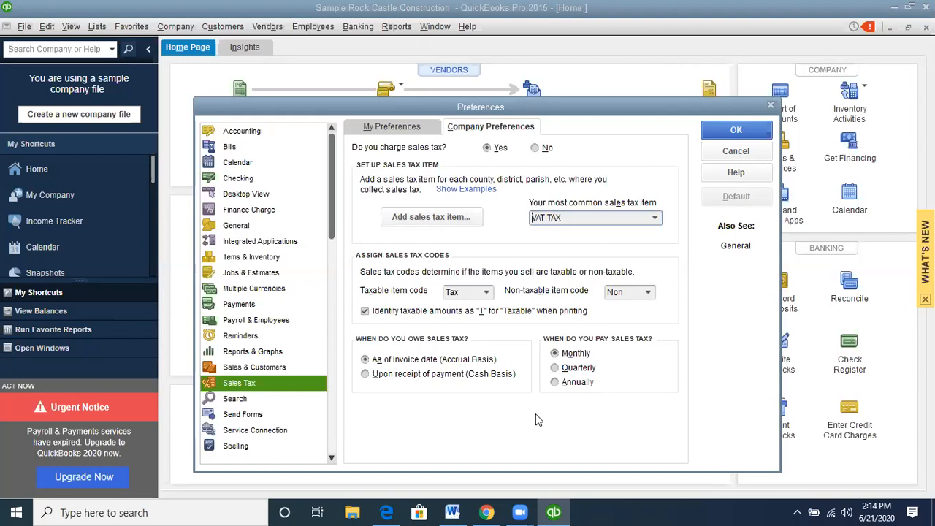
pyautogui.click(735, 130)
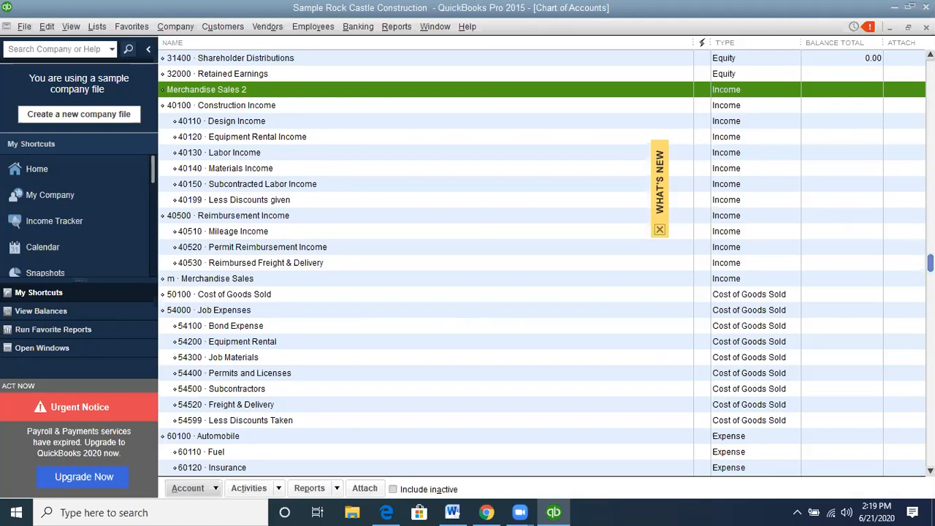
# Step: Review the Chart of Accounts and start a new account of type Other Current Asset
pyautogui.scroll(3, 541, 263)
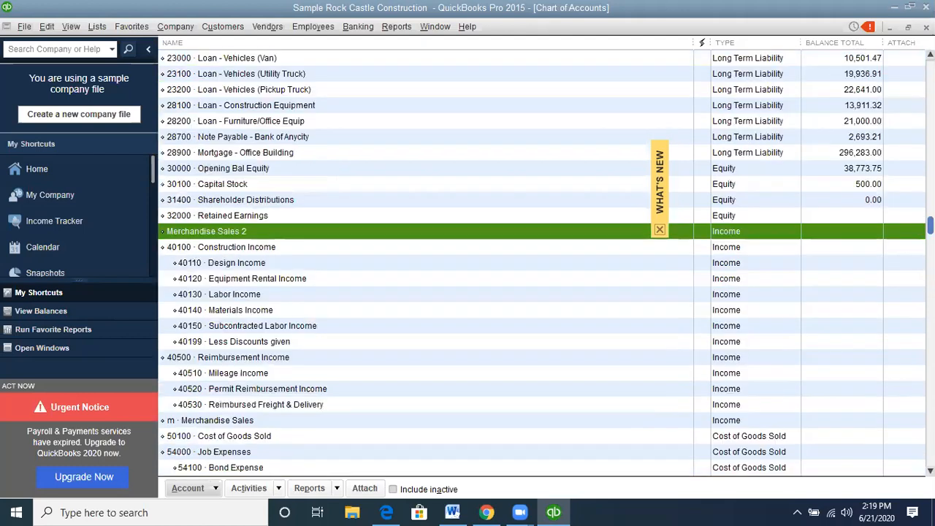
pyautogui.scroll(-5, 540, 263)
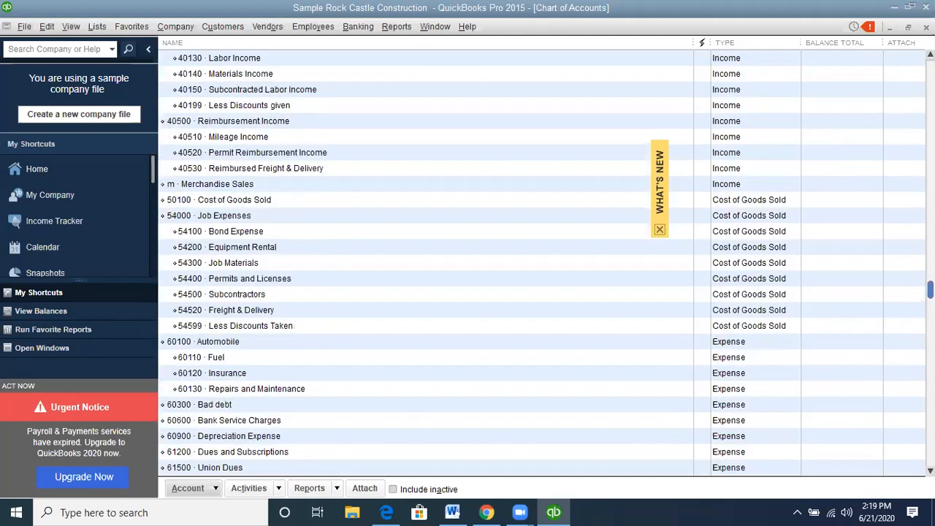
pyautogui.scroll(-1, 541, 263)
pyautogui.scroll(-2, 540, 263)
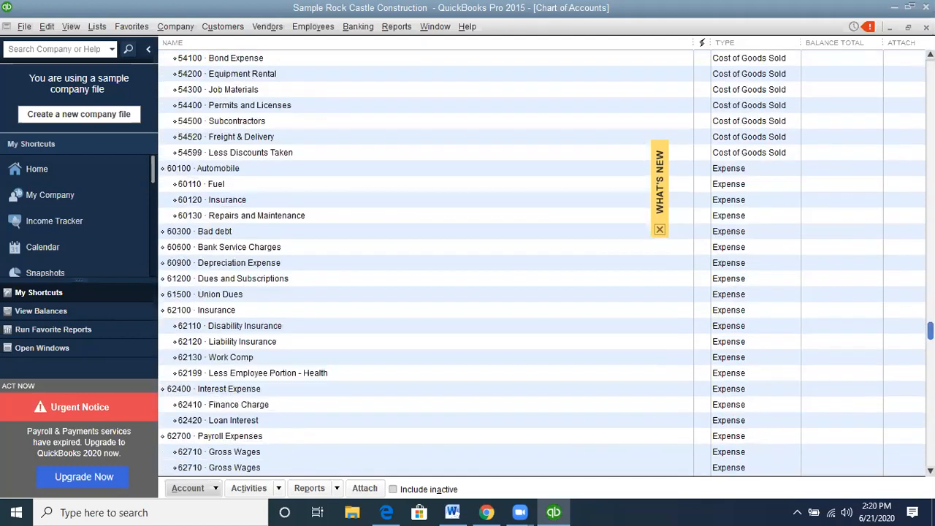
pyautogui.scroll(-3, 541, 263)
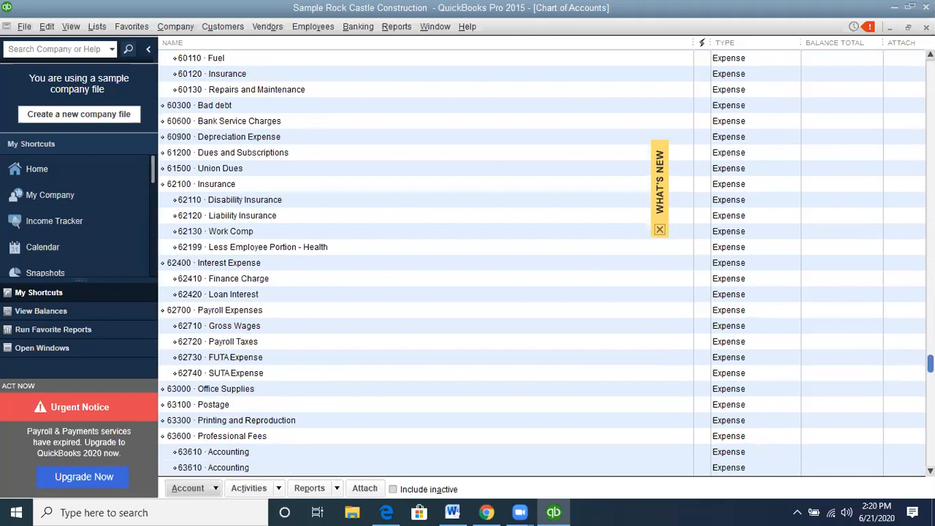
pyautogui.scroll(-2, 664, 405)
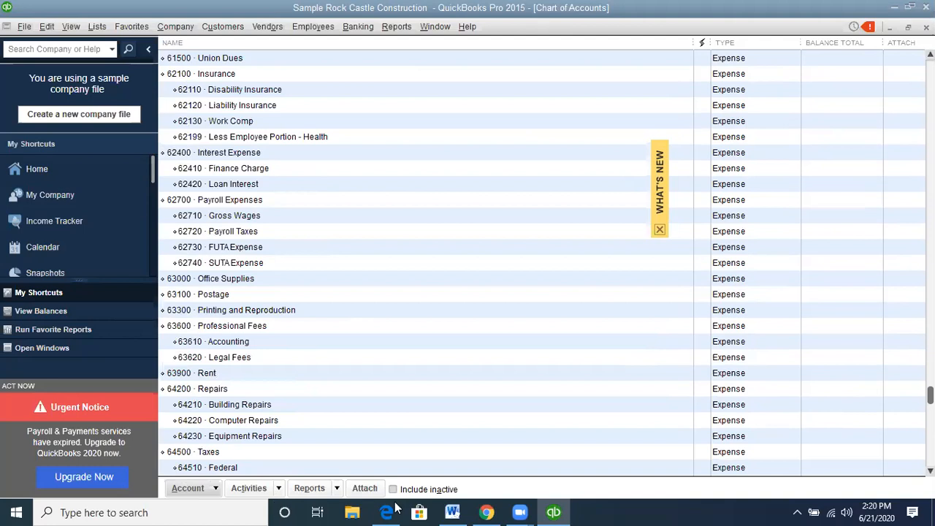
pyautogui.click(214, 489)
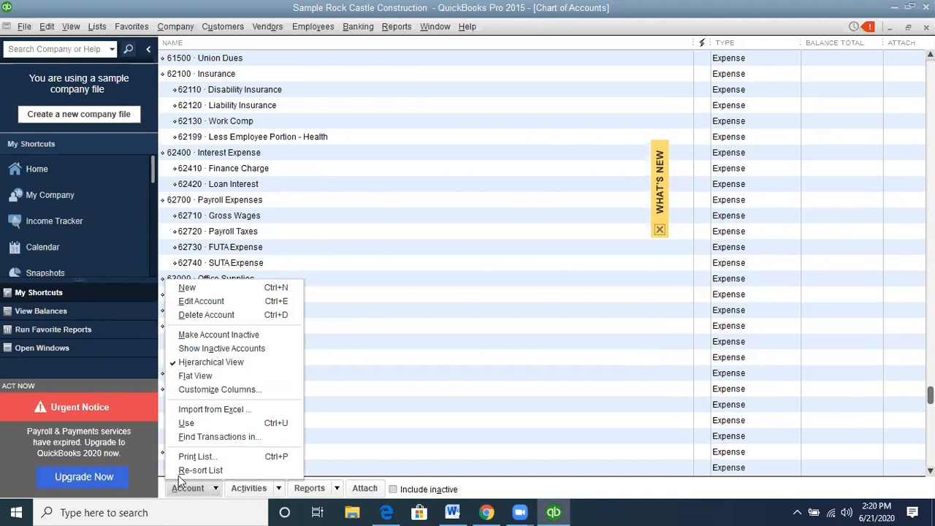
pyautogui.click(199, 288)
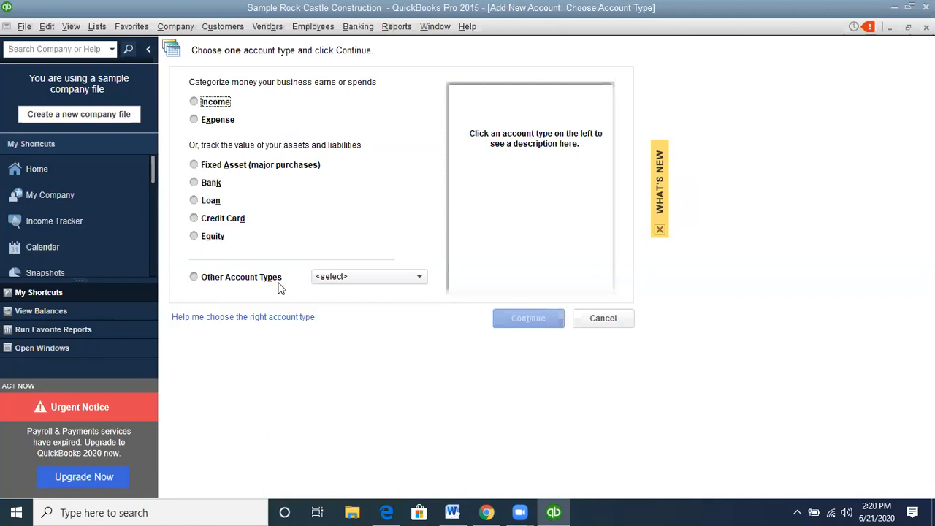
pyautogui.click(194, 278)
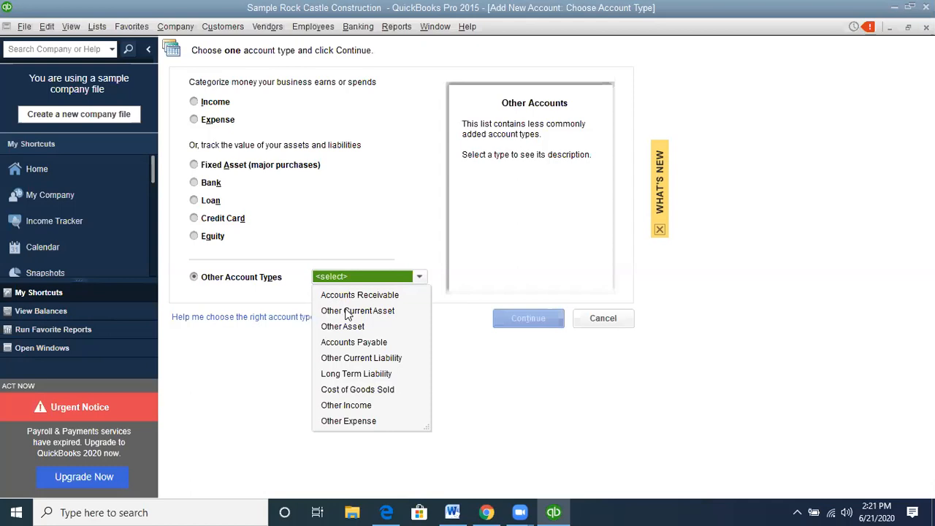
pyautogui.click(346, 314)
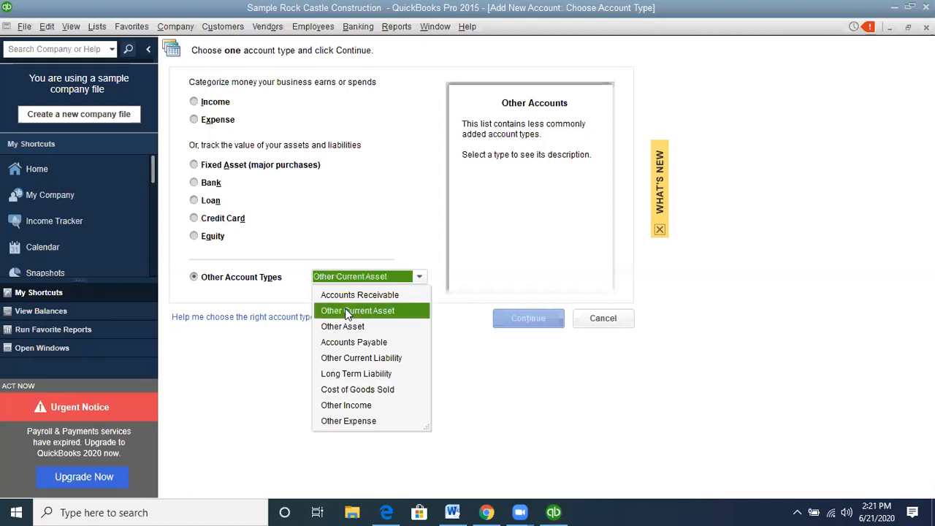
pyautogui.click(537, 325)
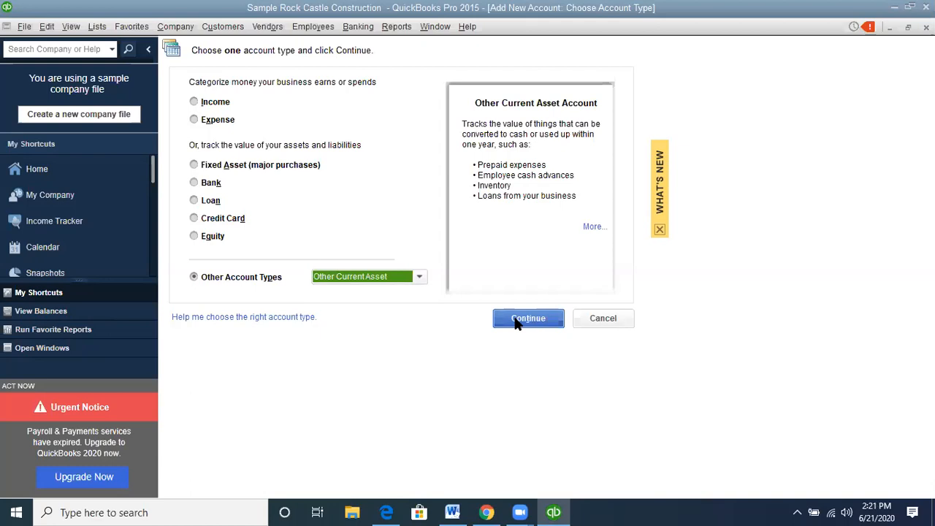
pyautogui.click(516, 324)
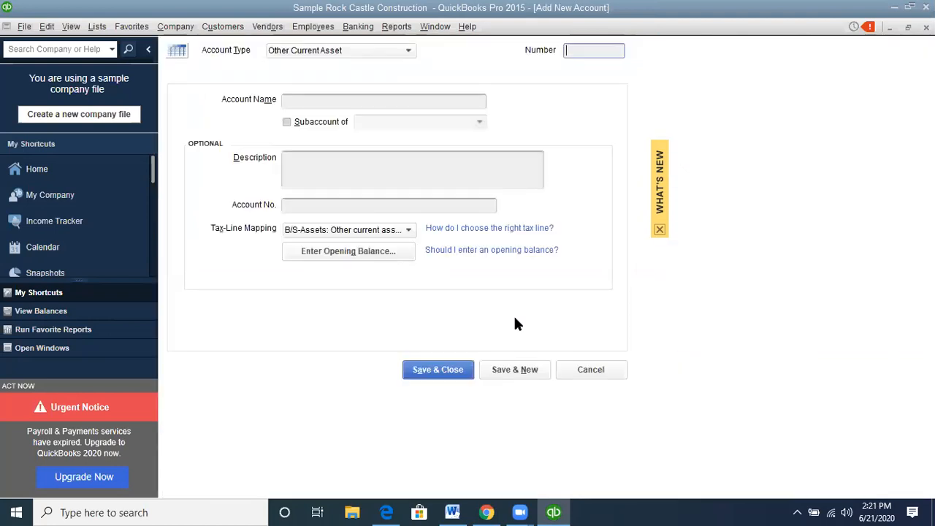
# Step: Name the new Other Current Asset account VAT INPUT RECEIVABLE
pyautogui.click(312, 104)
pyautogui.write('V')
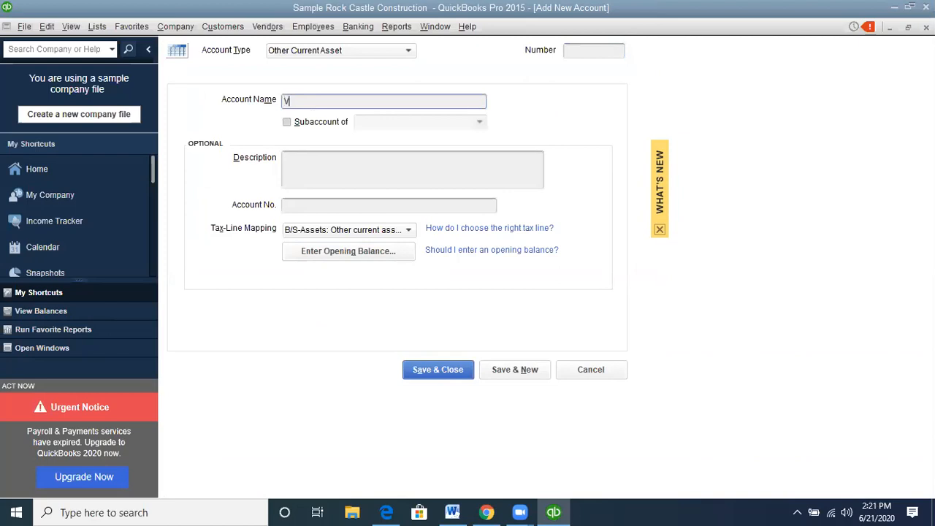
pyautogui.write('AT INPUT RECEIVA')
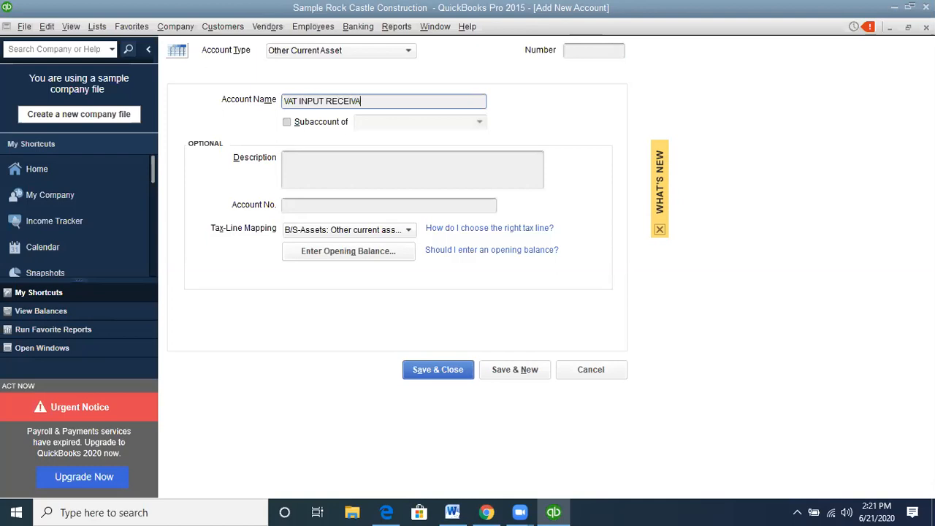
pyautogui.write('BLE')
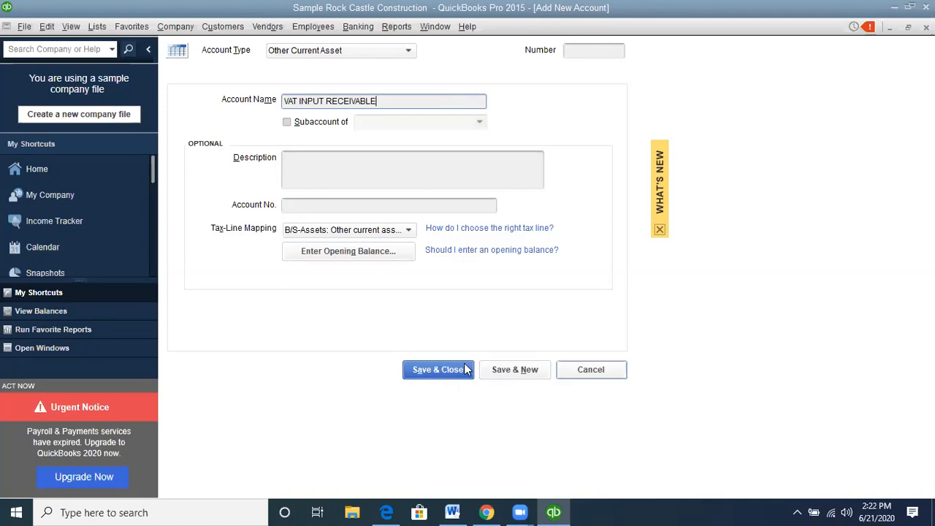
# Step: Discard the new VAT INPUT RECEIVABLE account and open the Items & Services list from the home page
pyautogui.click(589, 369)
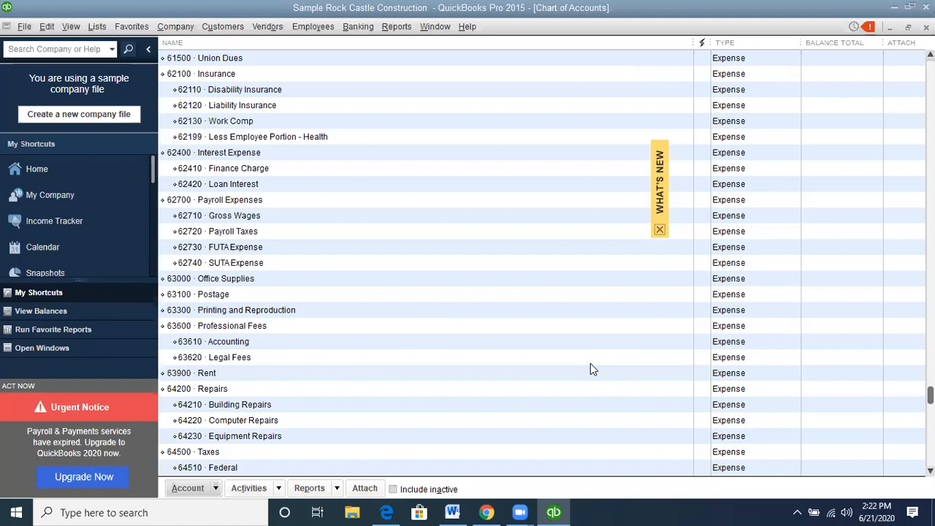
pyautogui.click(32, 169)
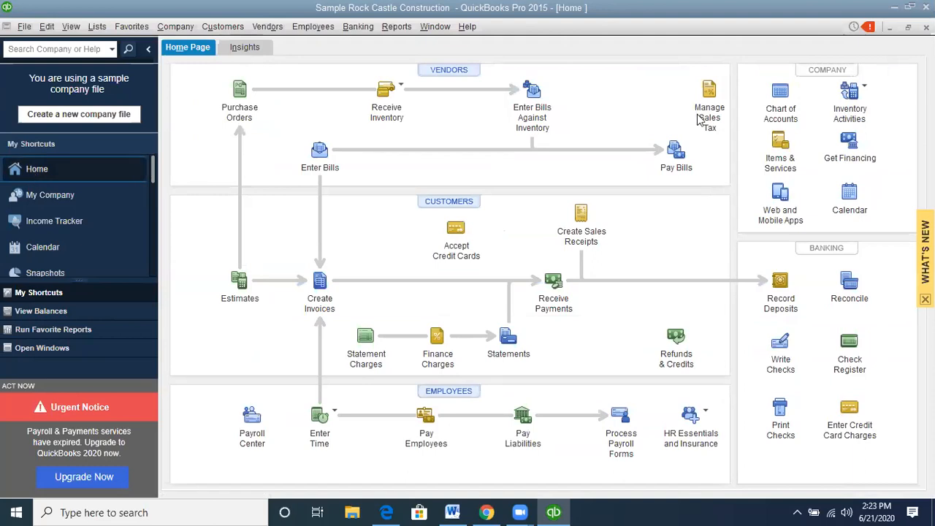
pyautogui.click(780, 155)
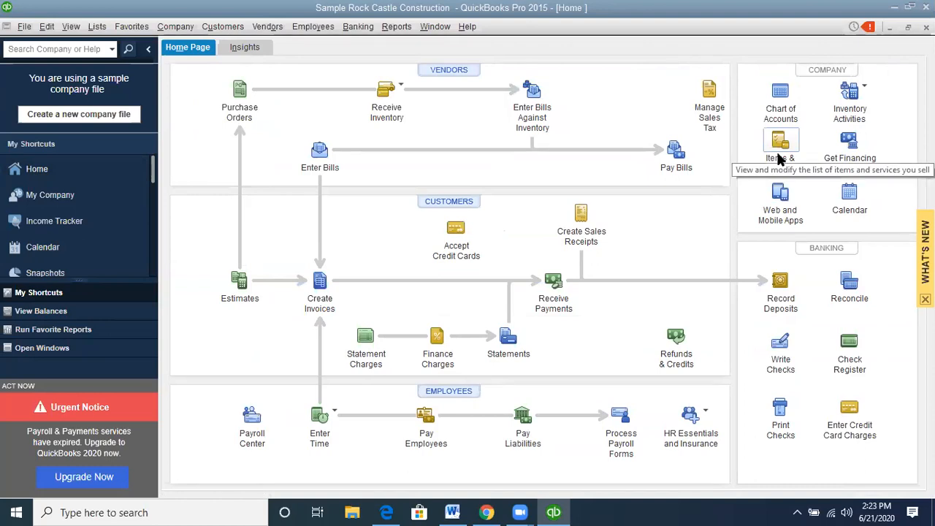
pyautogui.click(781, 157)
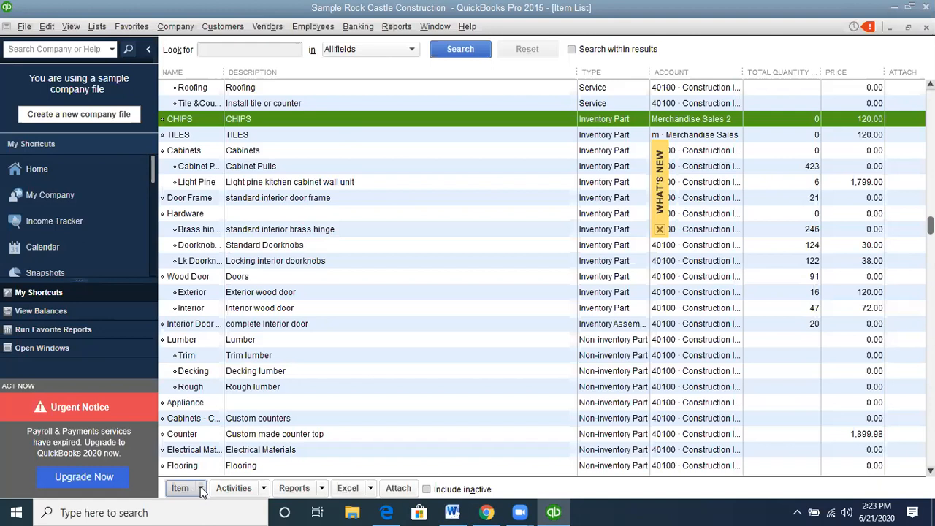
# Step: Start a new Other Charge item, enter VAT INPUT RECEIVABLE as its name, and discard the item without saving
pyautogui.click(201, 489)
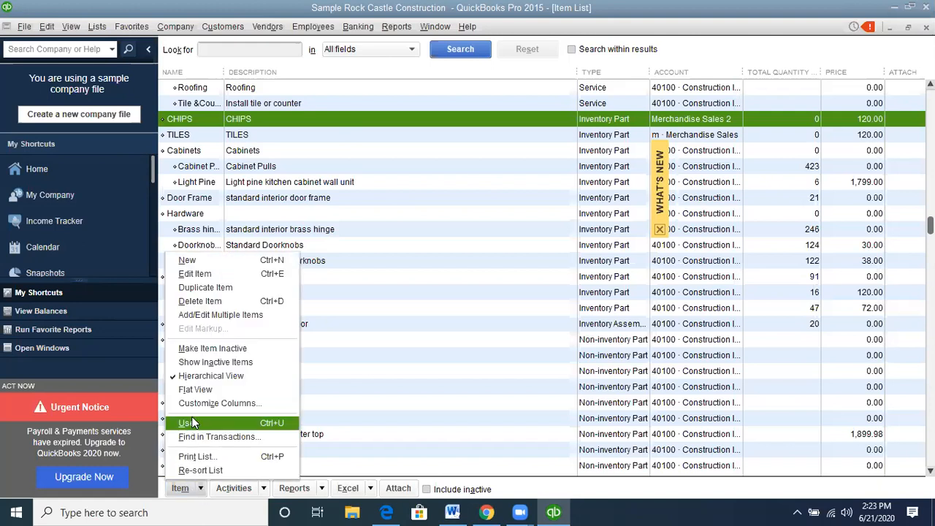
pyautogui.click(214, 261)
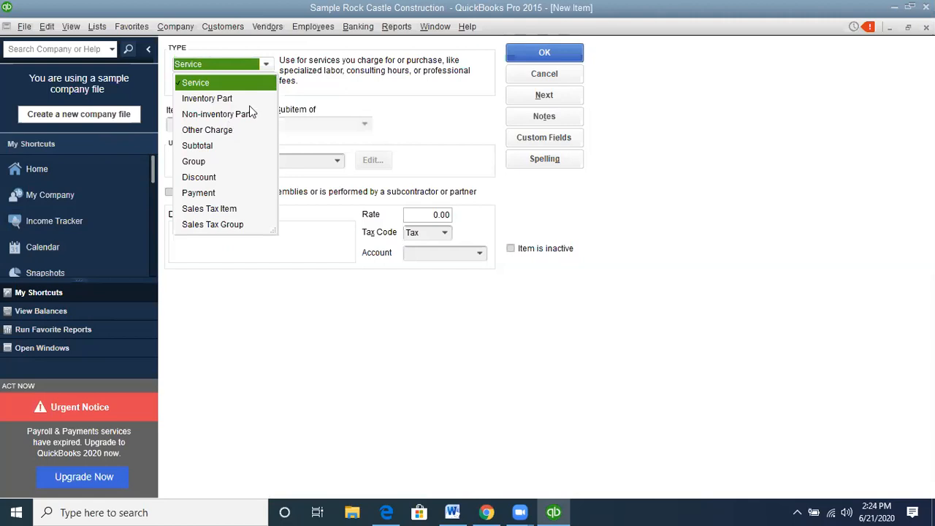
pyautogui.click(191, 129)
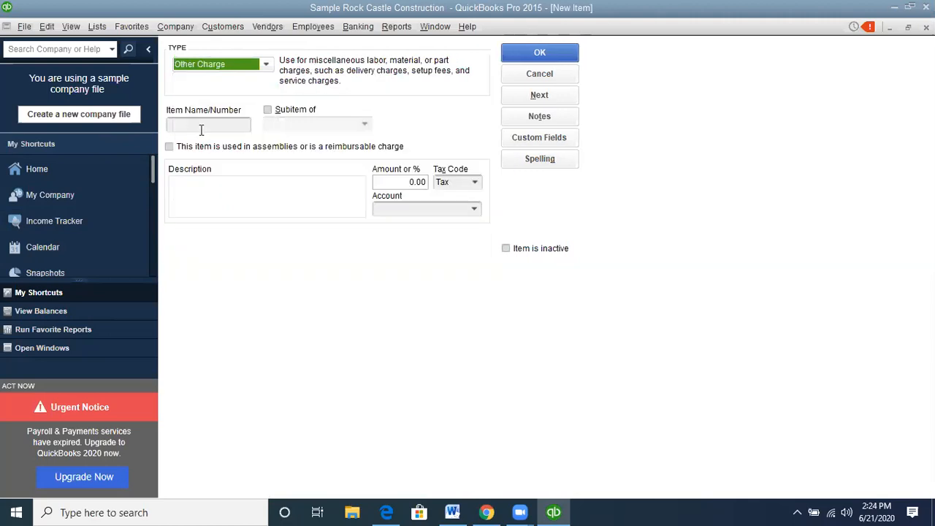
pyautogui.click(202, 127)
pyautogui.write('VAT INP')
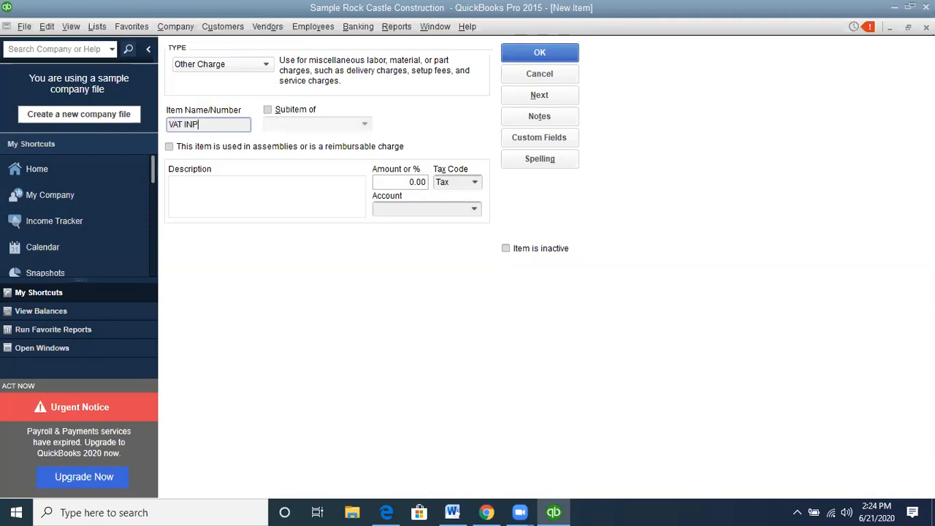
pyautogui.write('UT RECEIVABLY')
pyautogui.press('BackSpace')
pyautogui.write('E')
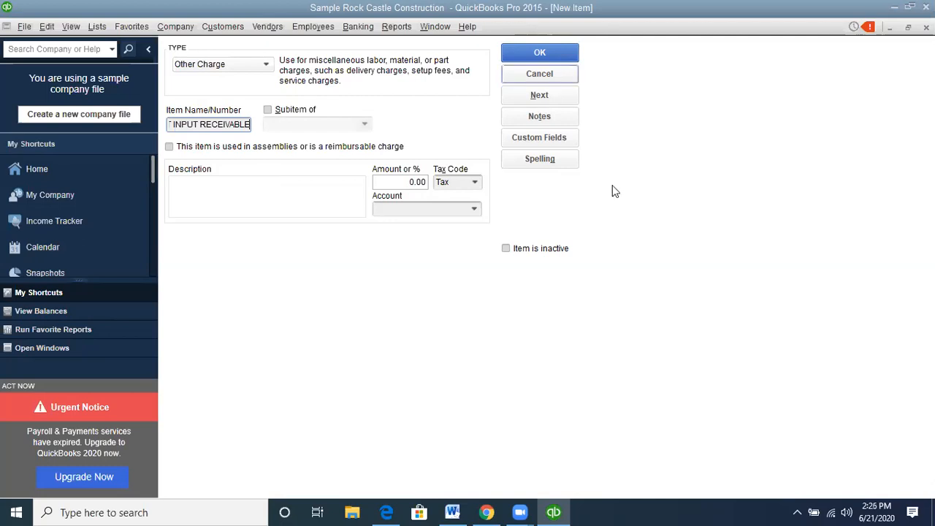
pyautogui.press('Escape')
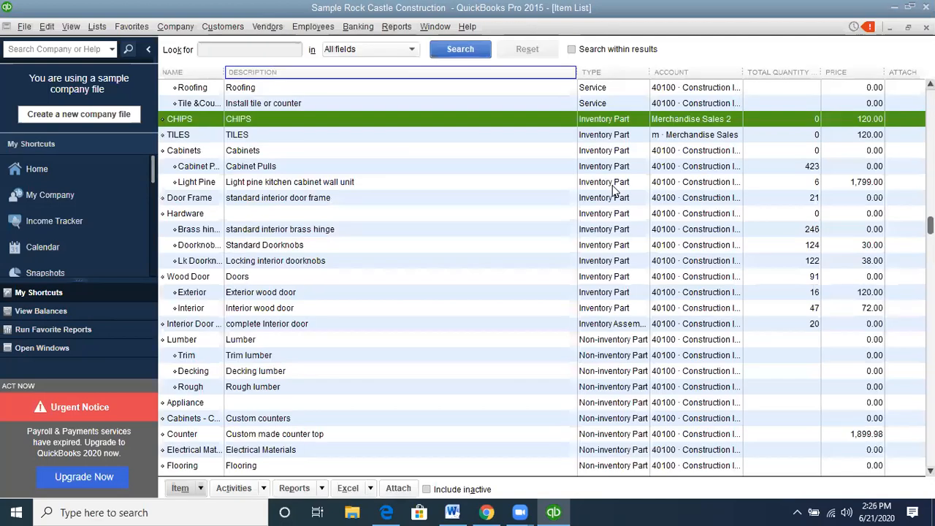